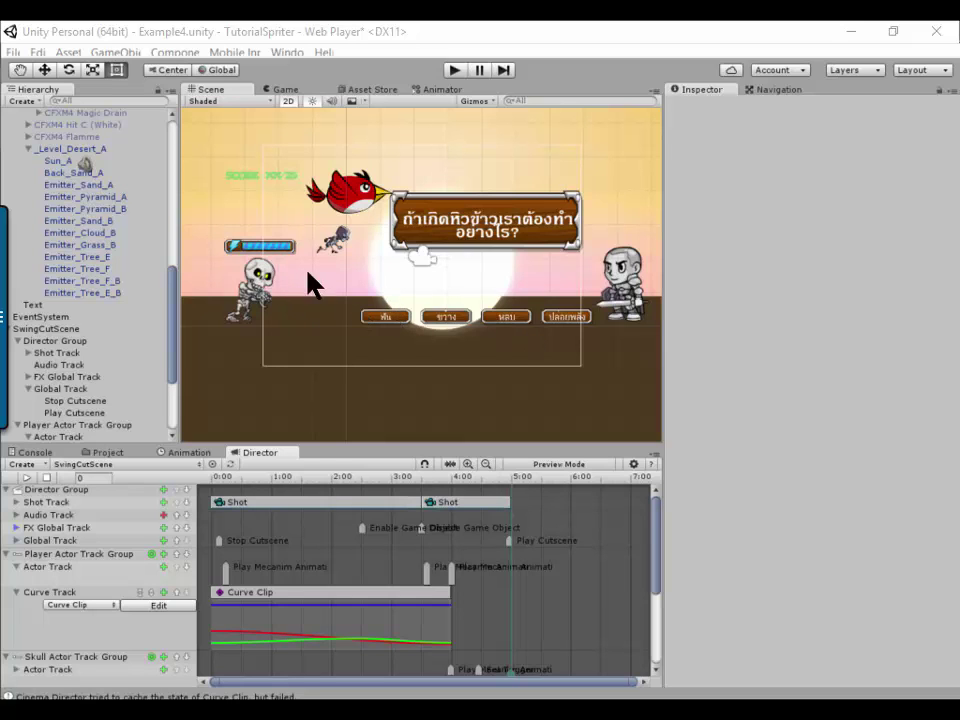
- Play the scene and trigger the cutscene once to preview it, then stop playback
{"action": "left_click", "coordinate": [460, 68]}
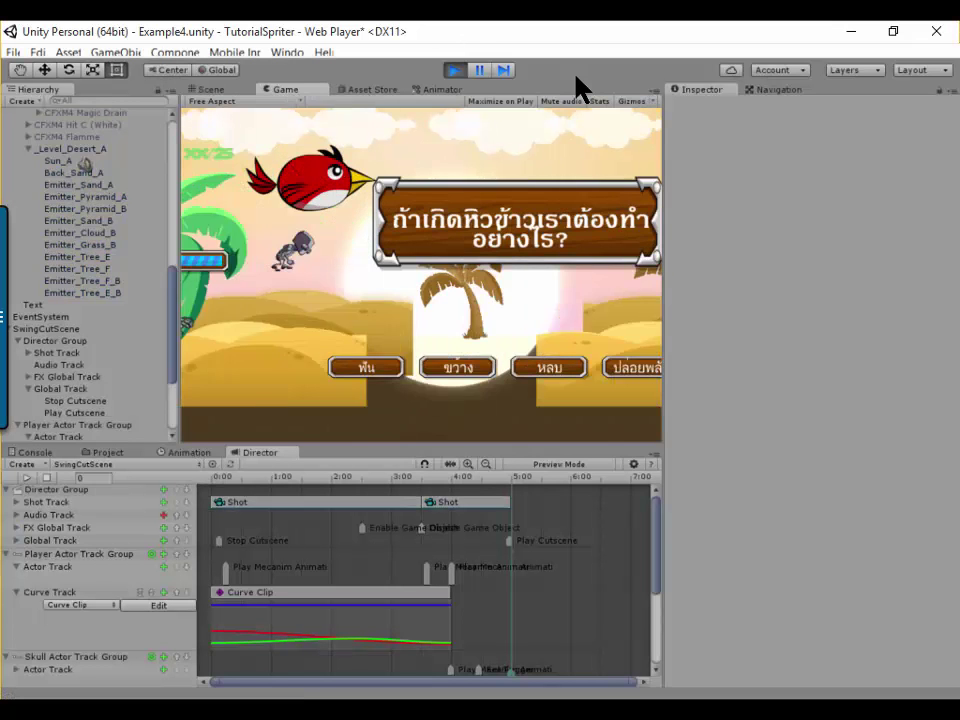
{"action": "left_click", "coordinate": [378, 363]}
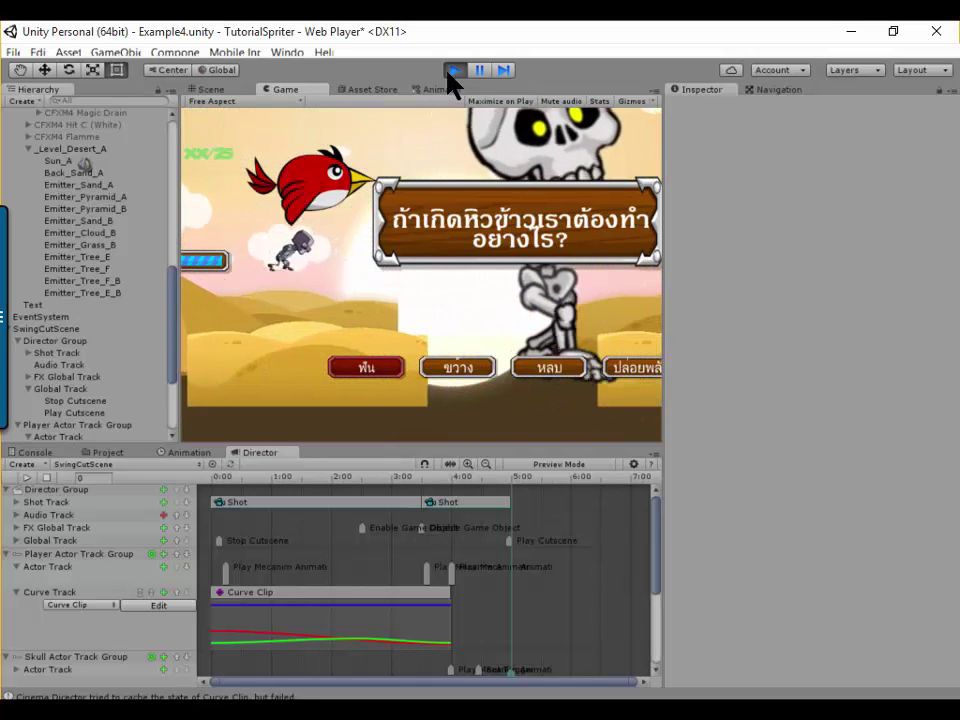
{"action": "left_click", "coordinate": [454, 70]}
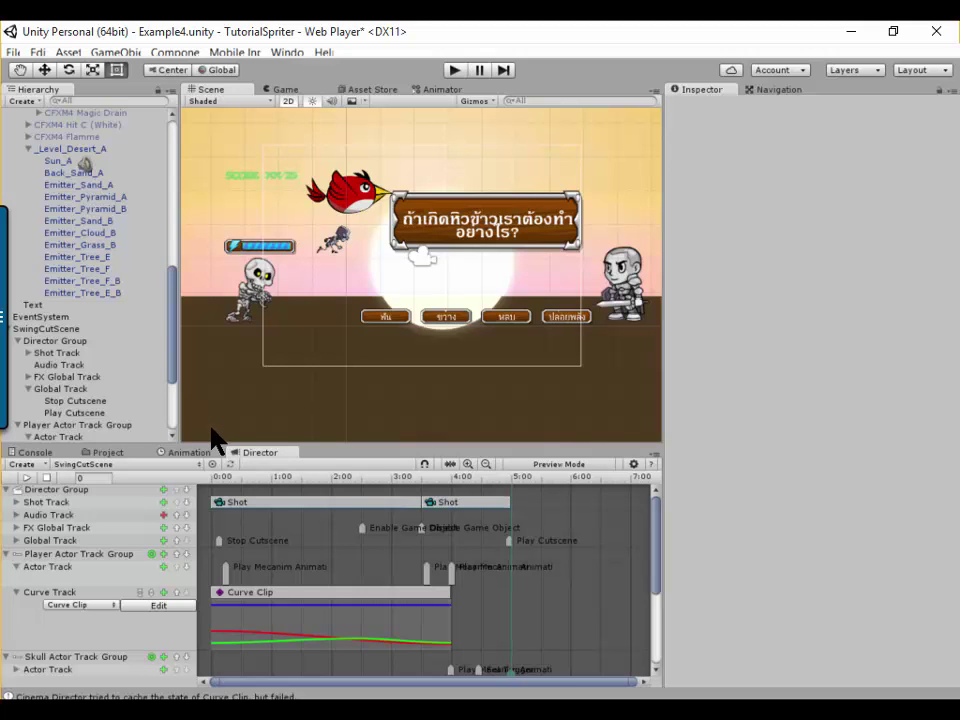
- Add a global track to the Director Group and rename it 'Time Global Track'
{"action": "left_click", "coordinate": [163, 490]}
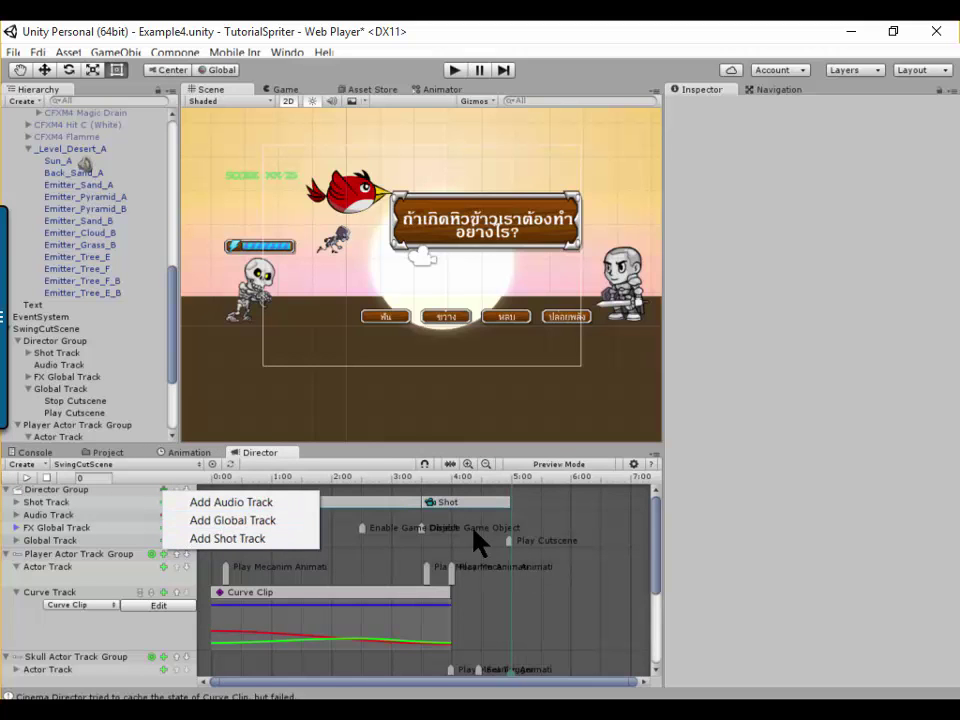
{"action": "left_click", "coordinate": [218, 521]}
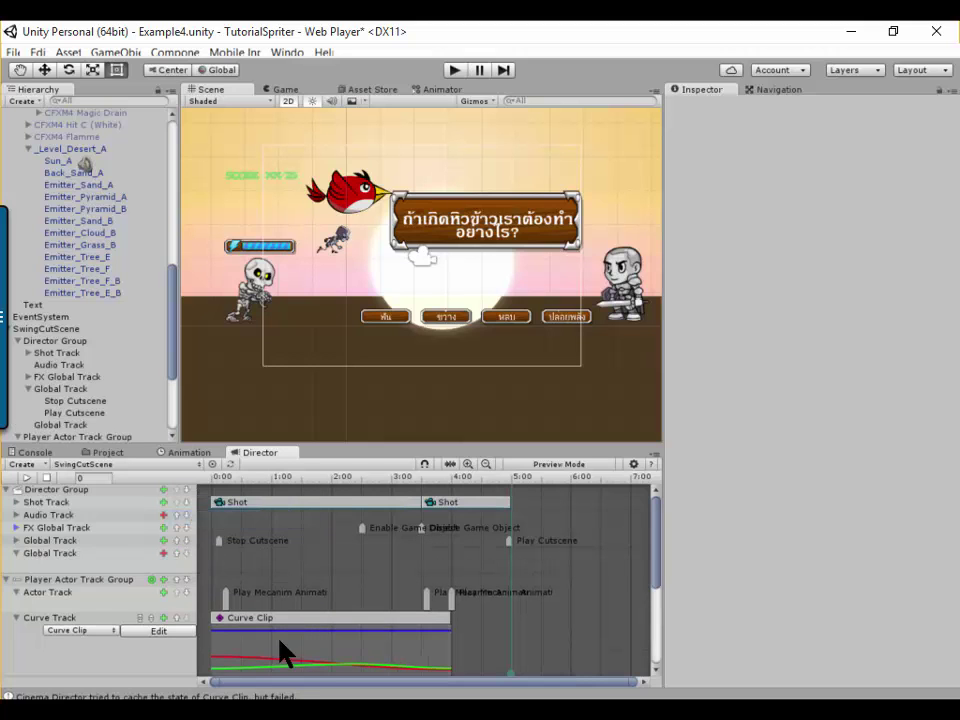
{"action": "left_click", "coordinate": [64, 555]}
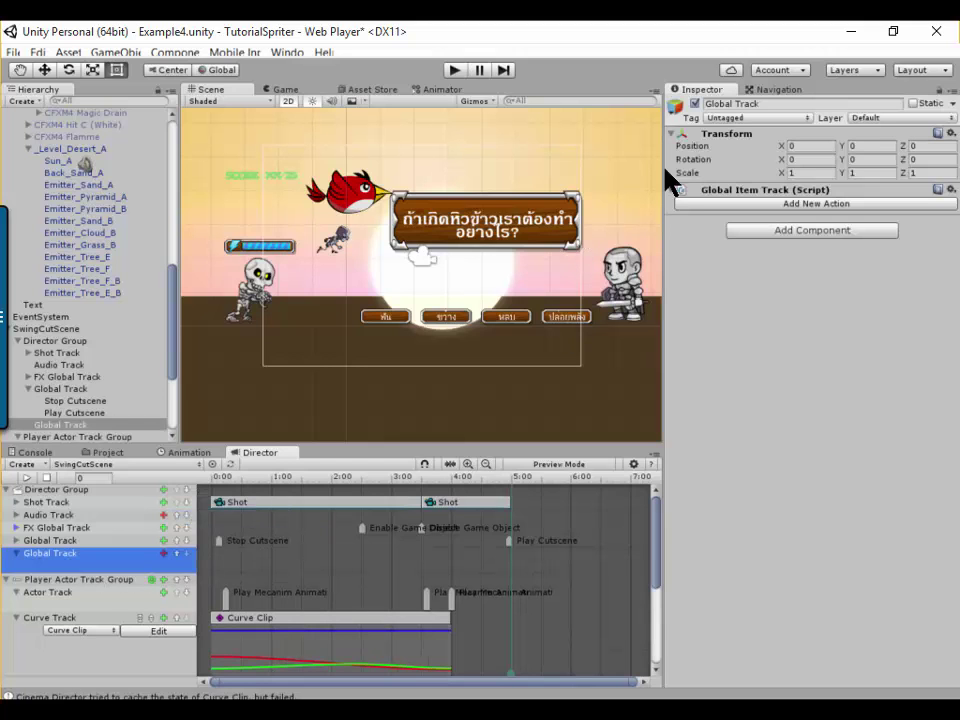
{"action": "left_click", "coordinate": [763, 104]}
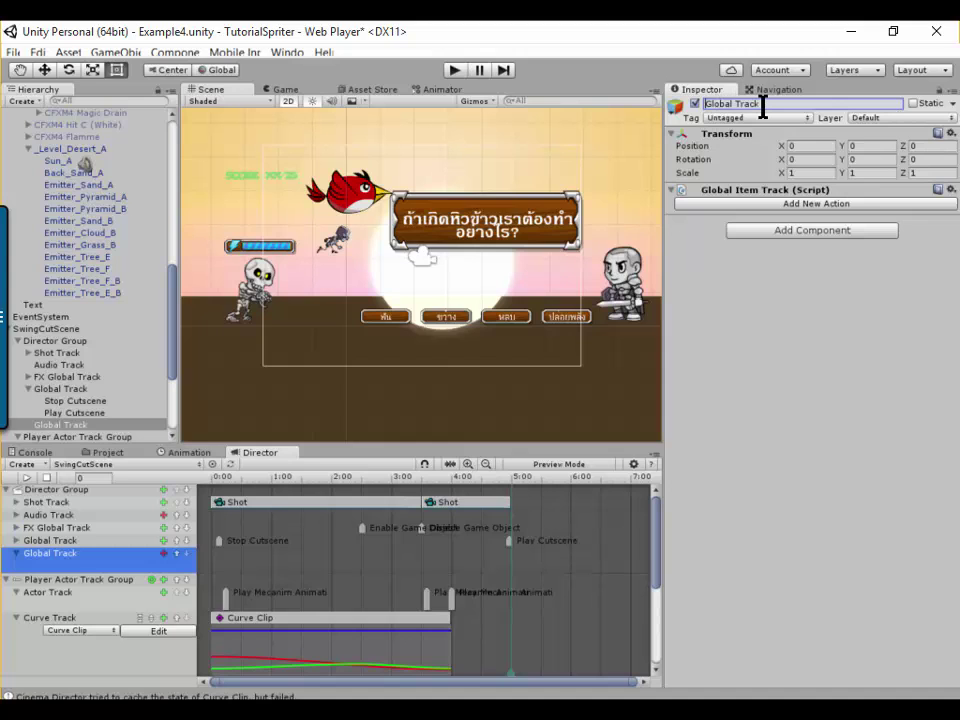
{"action": "type", "text": "Time"}
{"action": "key", "text": "Return"}
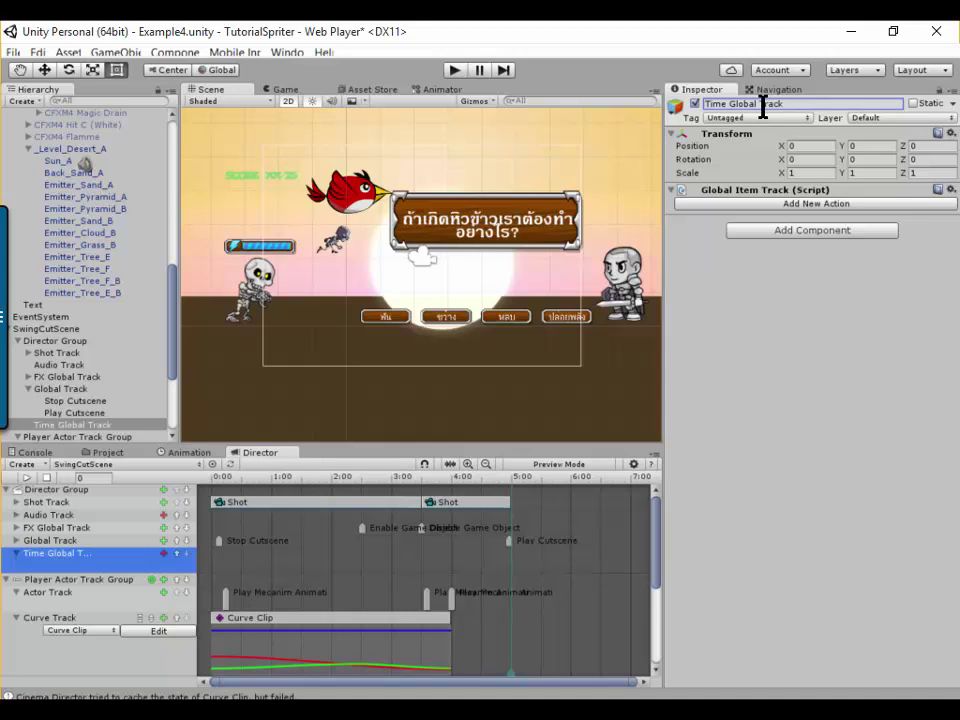
- Add a Time Scale Curve action (firetime 0, duration 5) to the Time Global Track and select it
{"action": "left_click", "coordinate": [163, 553]}
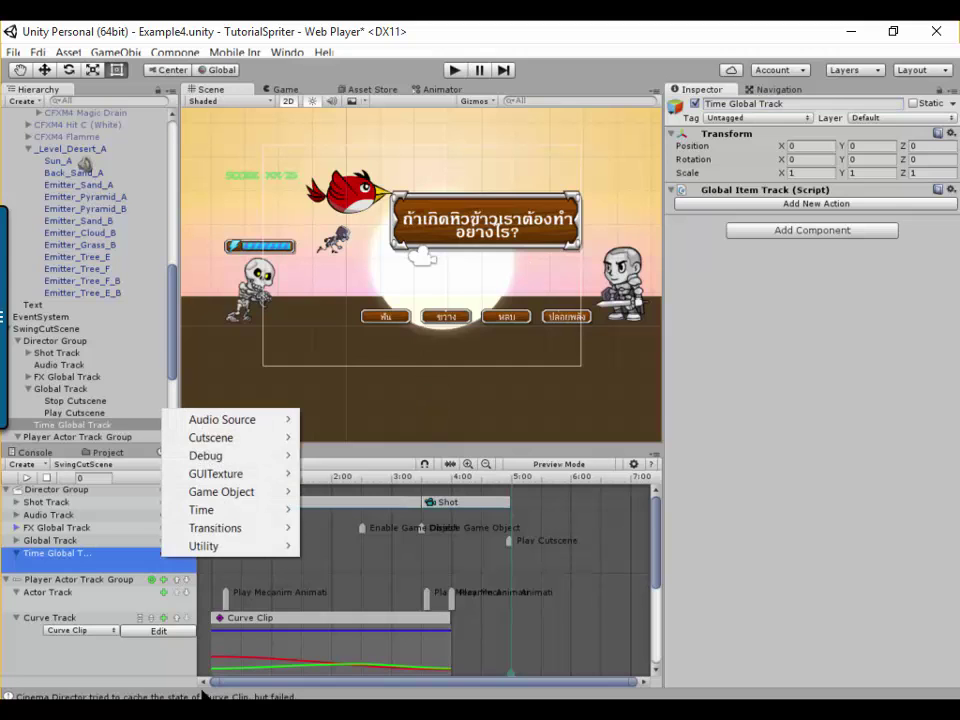
{"action": "mouse_move", "coordinate": [281, 518]}
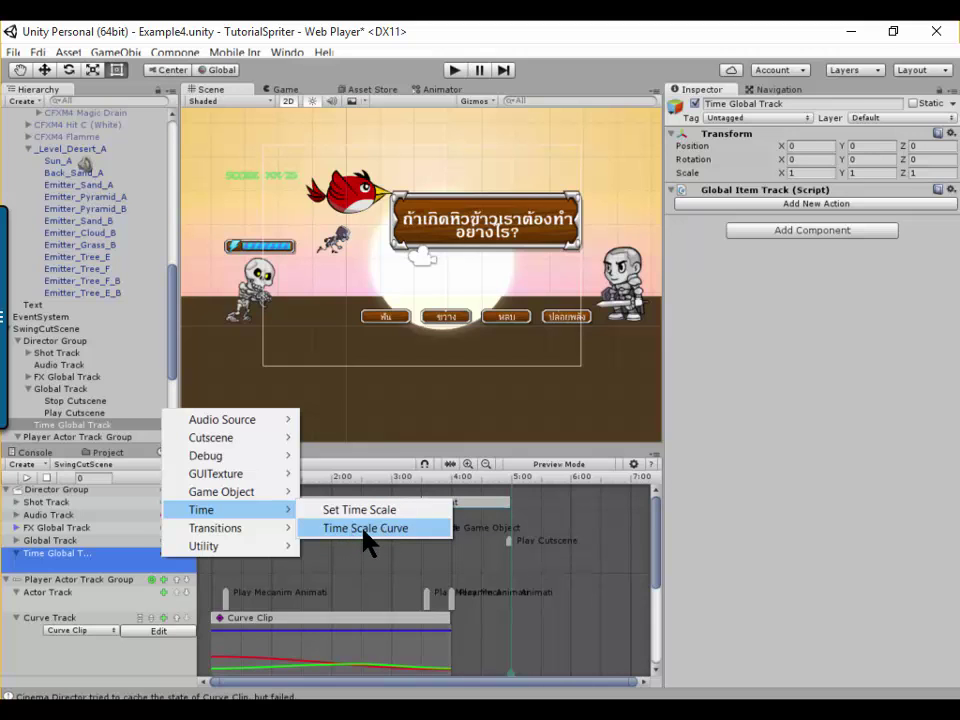
{"action": "left_click", "coordinate": [368, 540]}
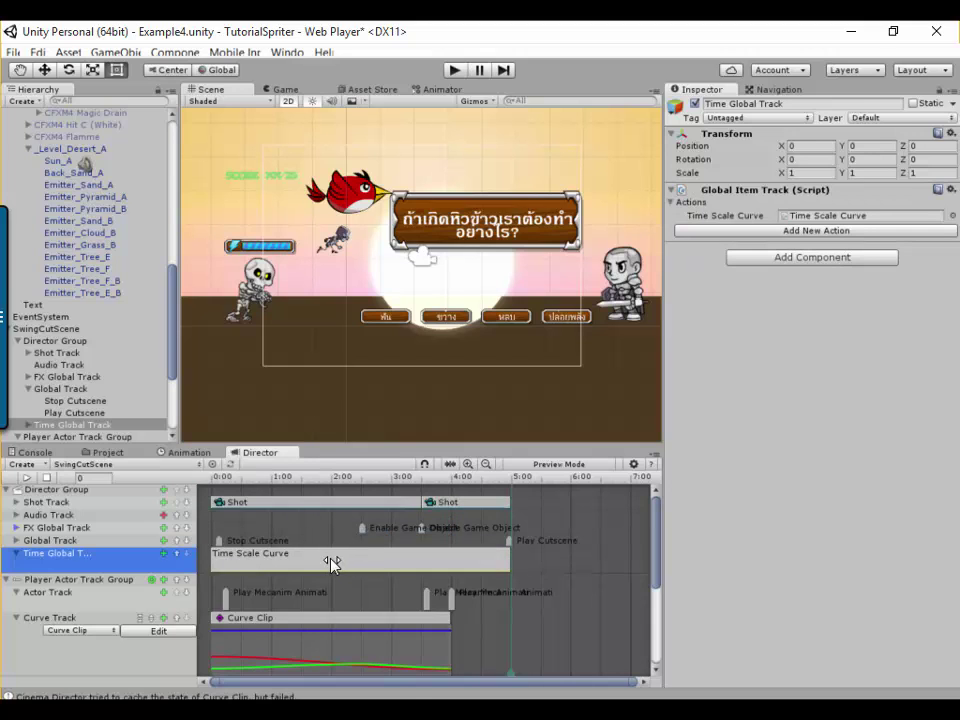
{"action": "left_click", "coordinate": [332, 562]}
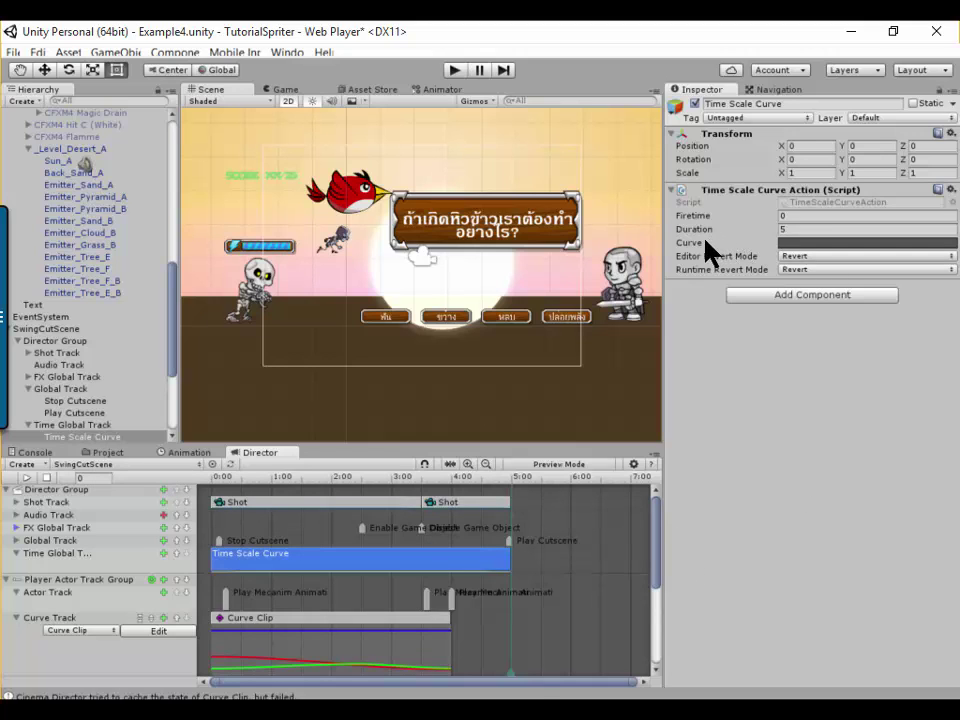
- Apply the ease preset to the action's curve and place the start key at the origin
{"action": "left_click", "coordinate": [802, 243]}
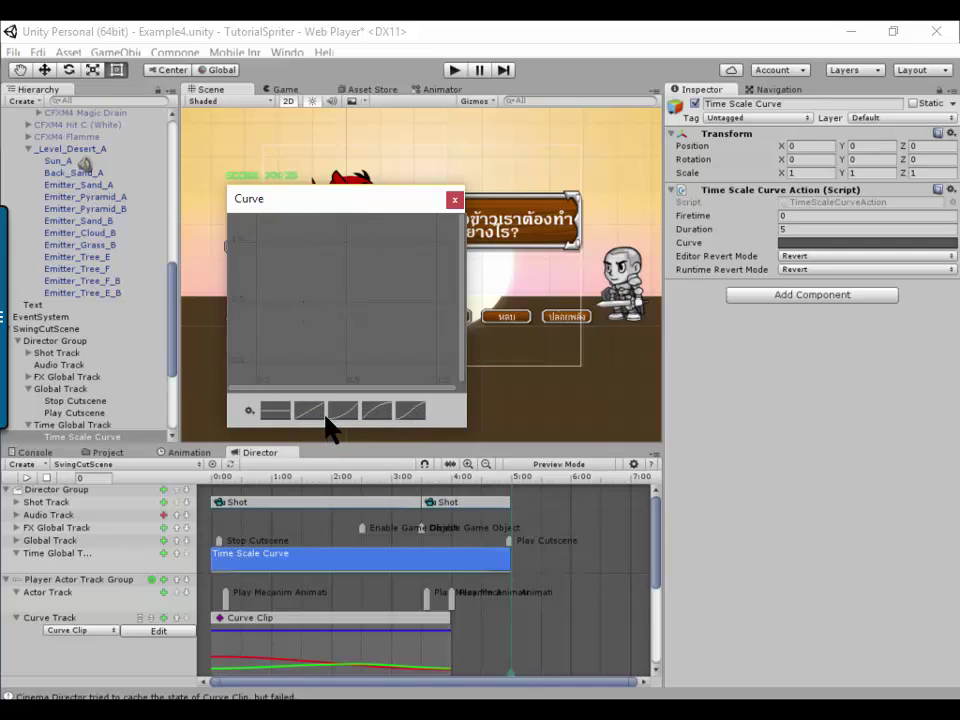
{"action": "left_click", "coordinate": [376, 410]}
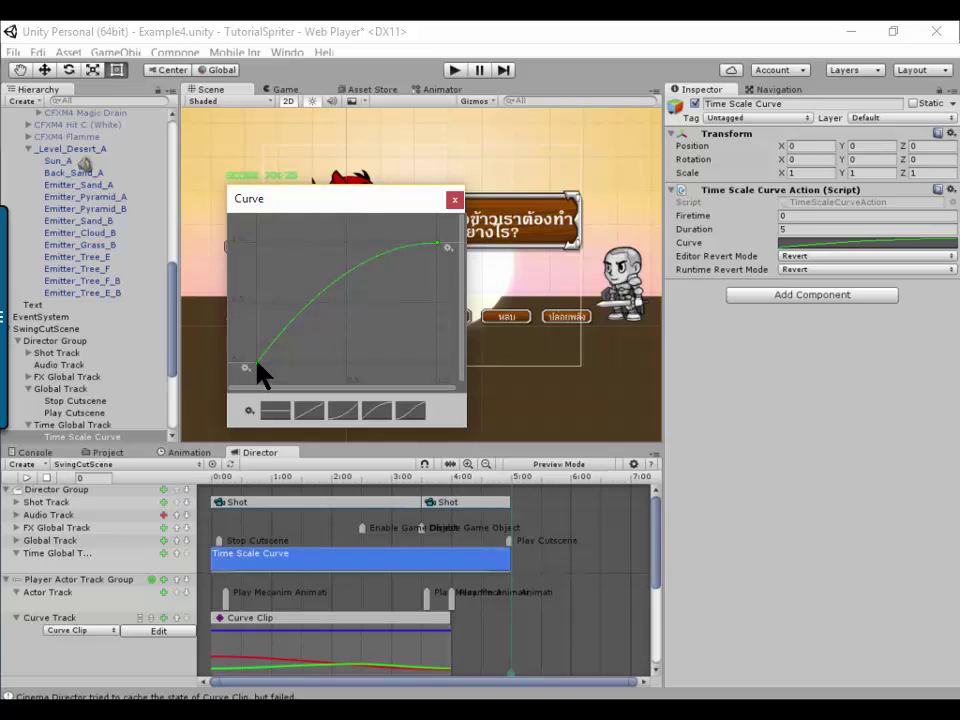
{"action": "middle_click_drag", "start_coordinate": [358, 306], "coordinate": [370, 320]}
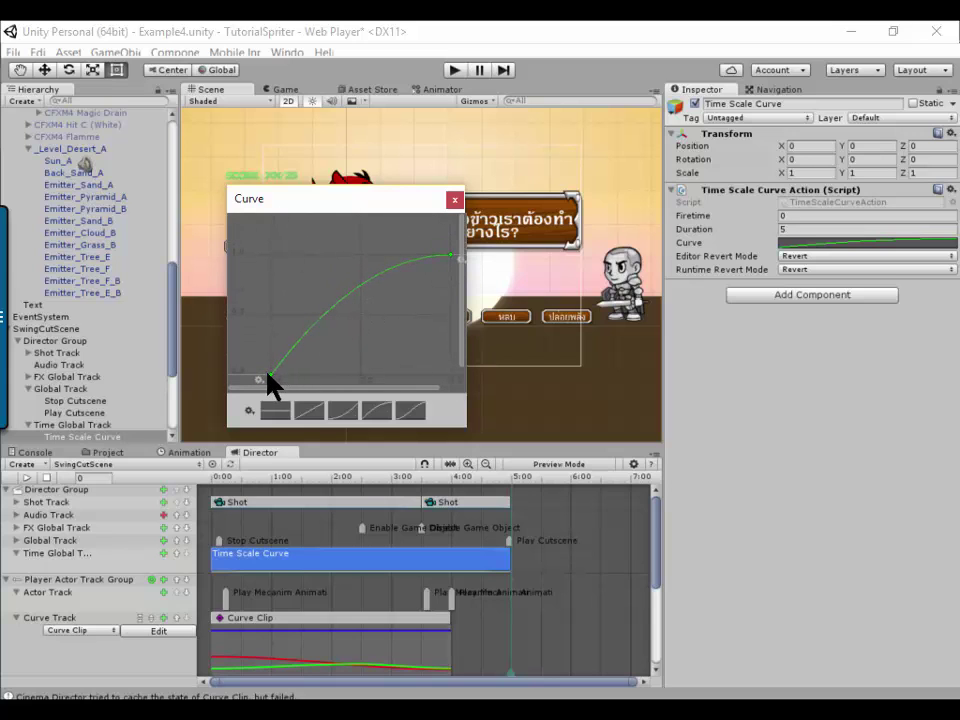
{"action": "left_click_drag", "start_coordinate": [272, 386], "coordinate": [280, 262]}
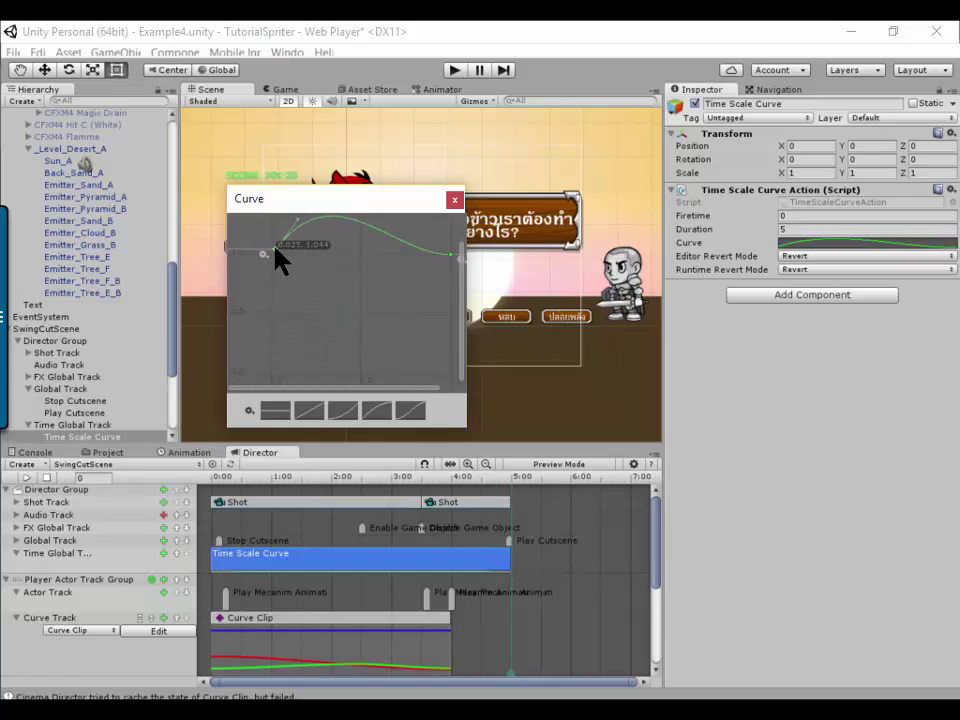
{"action": "middle_click_drag", "start_coordinate": [345, 300], "coordinate": [330, 335]}
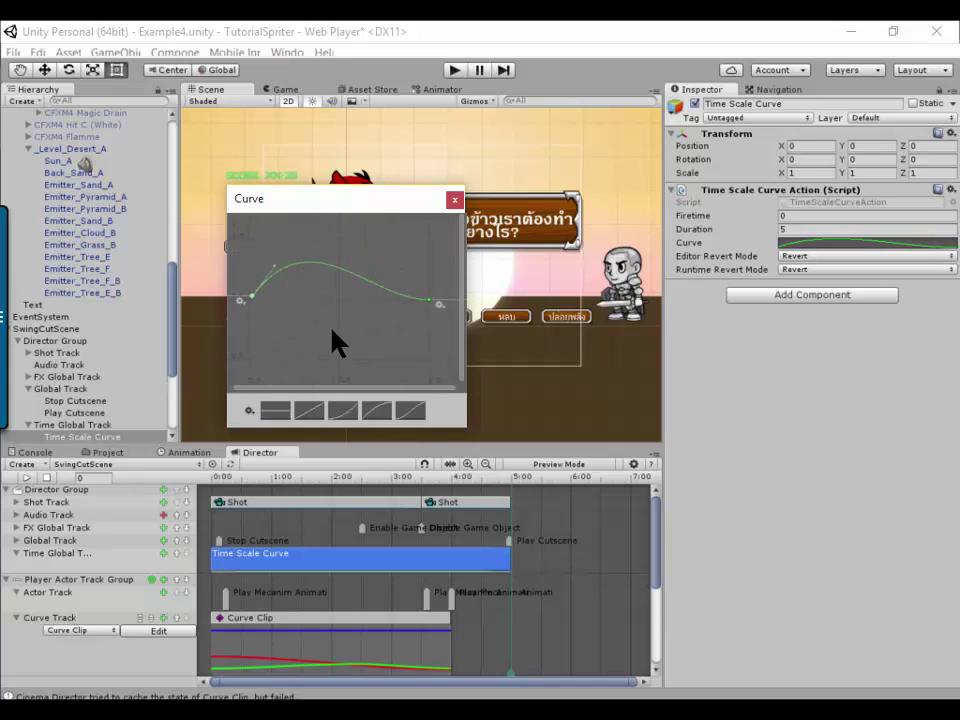
{"action": "left_click_drag", "start_coordinate": [253, 294], "coordinate": [250, 297]}
- Raise the curve's end key so the curve ramps smoothly up to its highest value
{"action": "left_click_drag", "start_coordinate": [430, 301], "coordinate": [414, 229]}
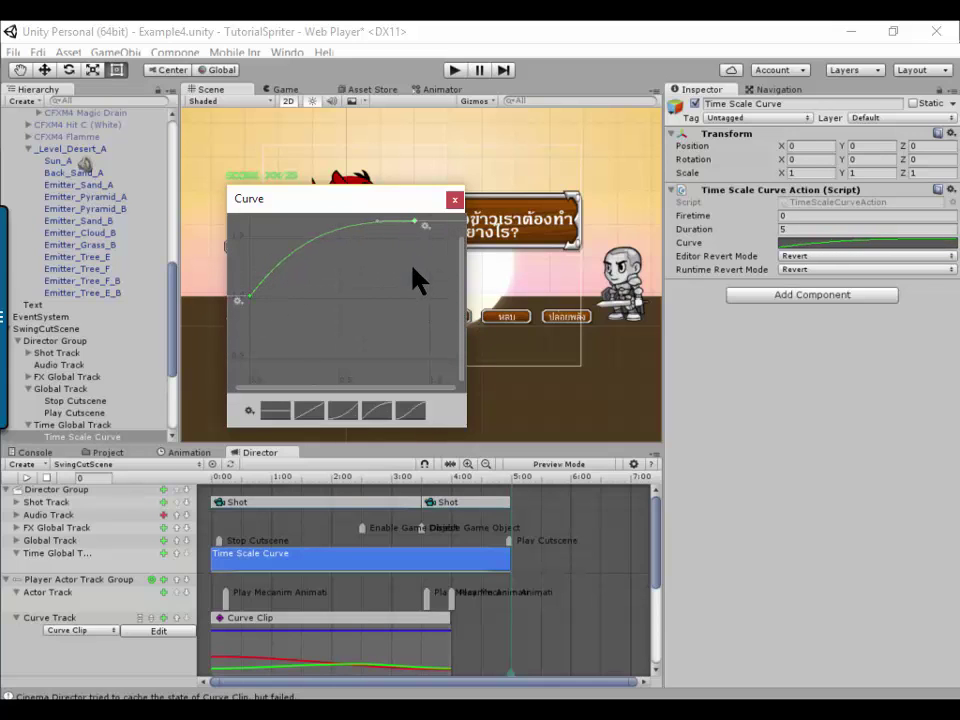
{"action": "middle_click_drag", "start_coordinate": [418, 274], "coordinate": [416, 340]}
{"action": "left_click_drag", "start_coordinate": [411, 306], "coordinate": [426, 265]}
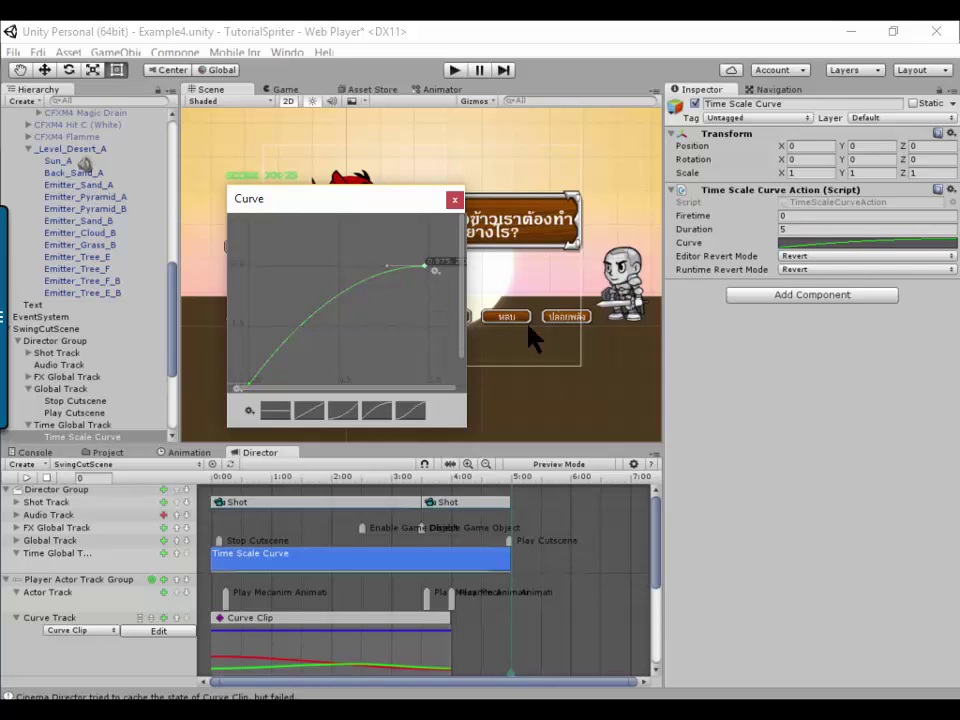
{"action": "left_click_drag", "start_coordinate": [425, 265], "coordinate": [428, 266]}
{"action": "middle_click_drag", "start_coordinate": [388, 340], "coordinate": [391, 306]}
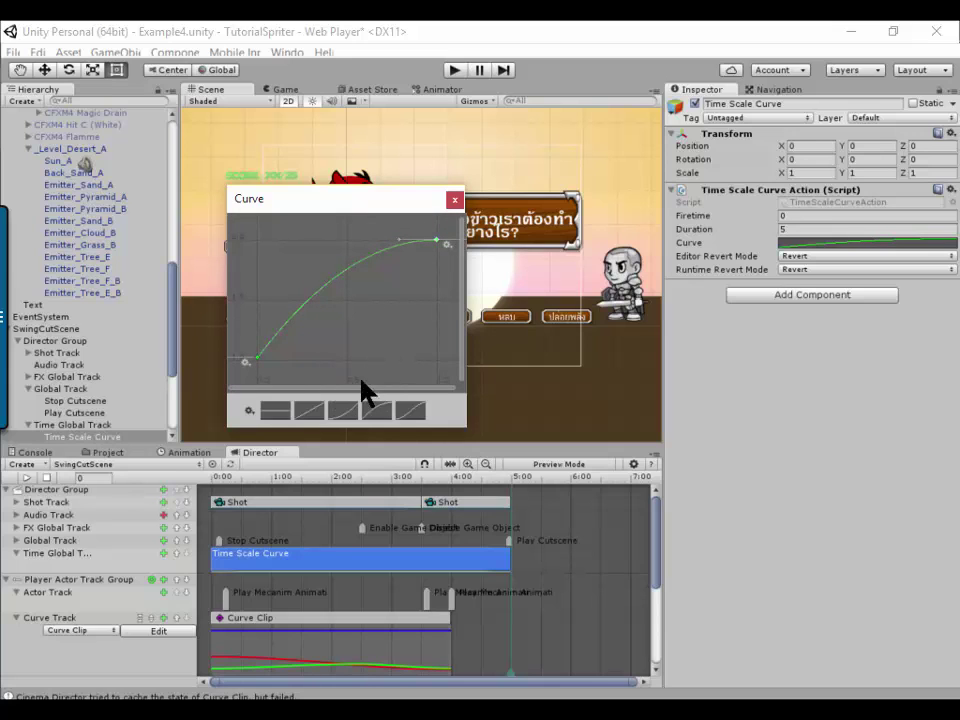
- Play-test the cutscene by choosing the first answer in the game, then stop playback
{"action": "left_click", "coordinate": [454, 200]}
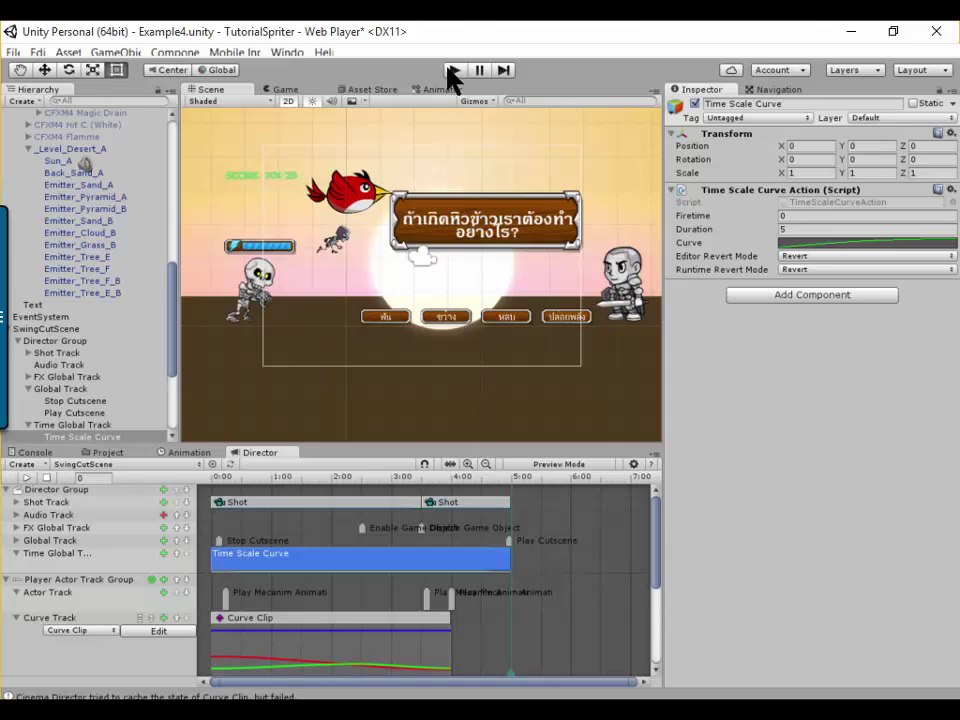
{"action": "left_click", "coordinate": [450, 72]}
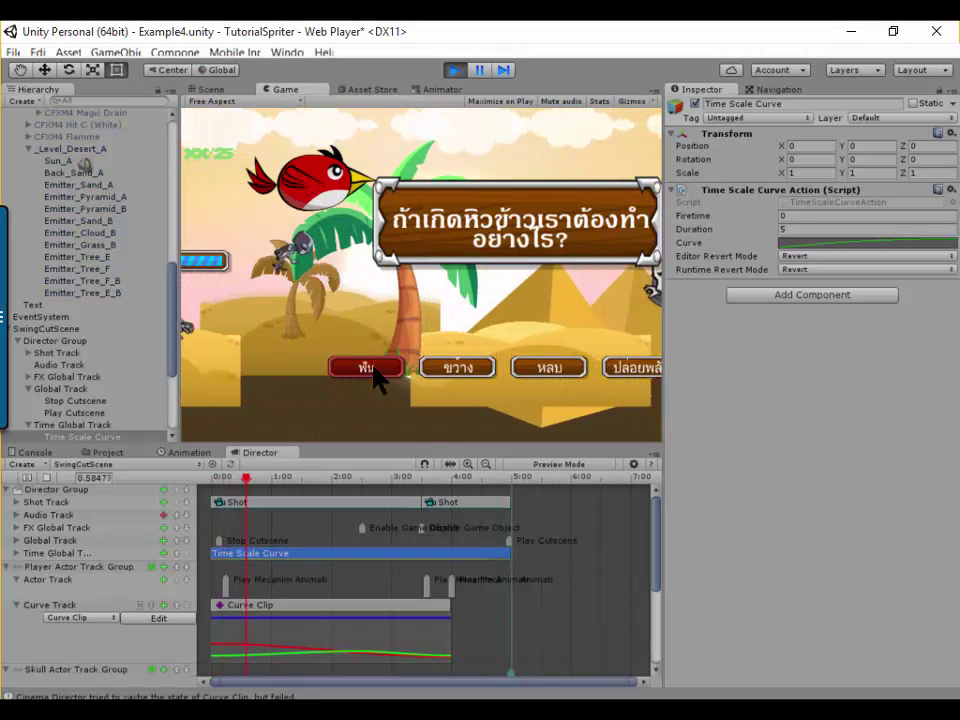
{"action": "left_click", "coordinate": [372, 369]}
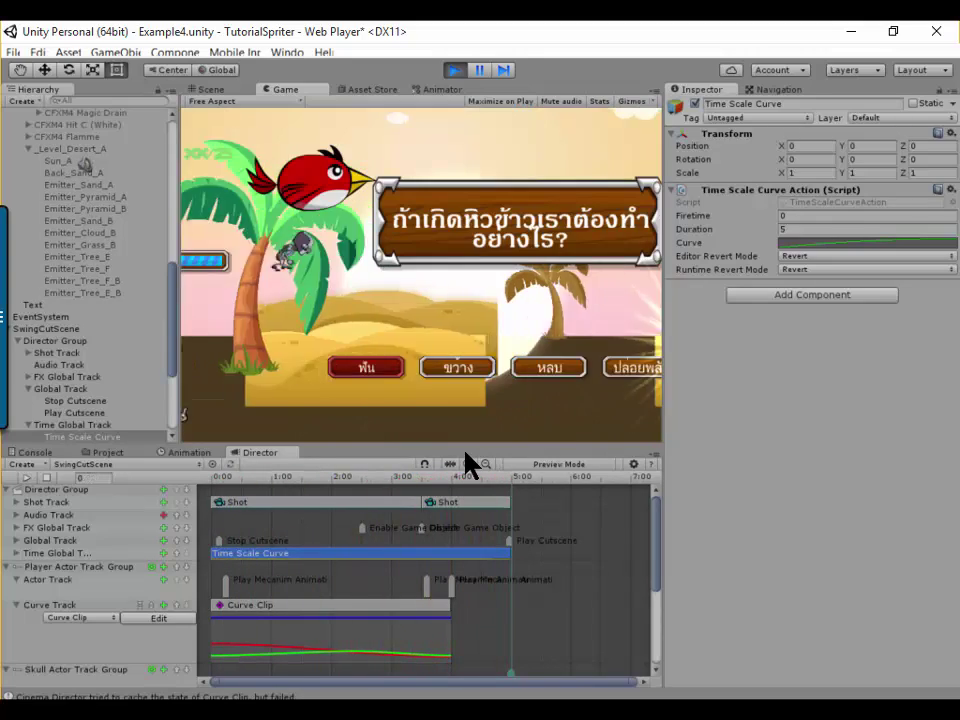
{"action": "left_click", "coordinate": [455, 71]}
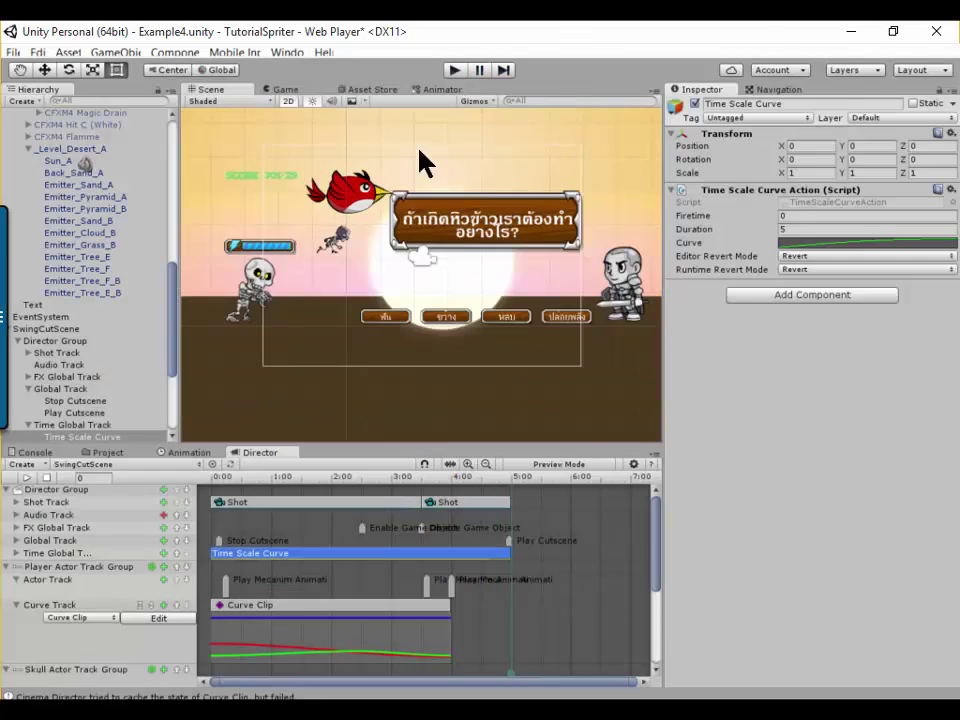
- Reshape the curve's end key so it rises steeply then levels off, and start a play test
{"action": "left_click", "coordinate": [800, 243]}
{"action": "middle_click_drag", "start_coordinate": [444, 248], "coordinate": [400, 355]}
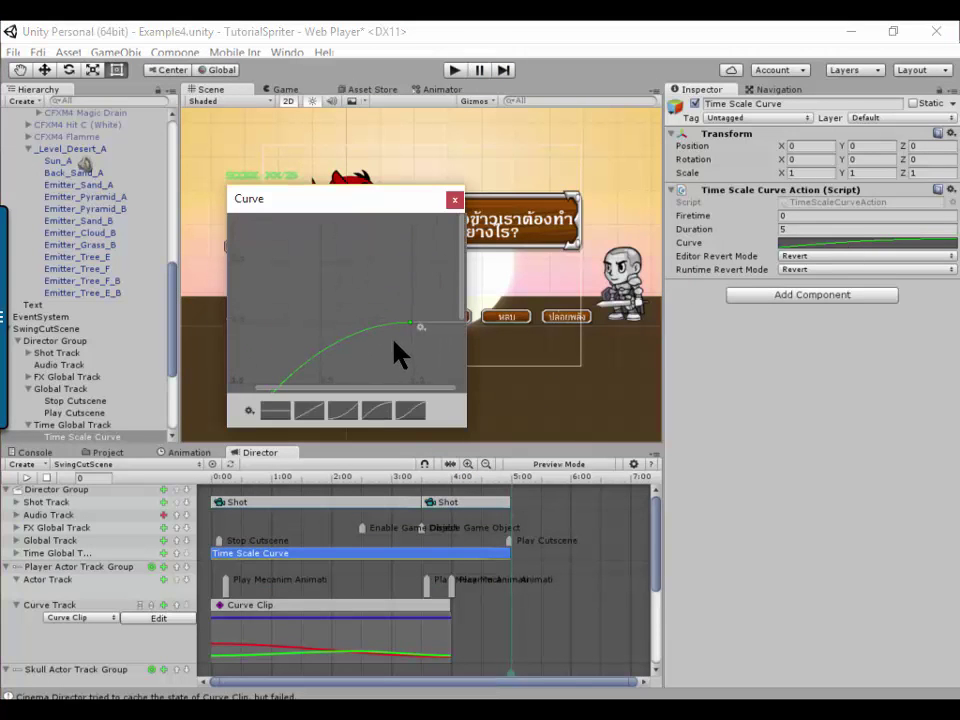
{"action": "mouse_move", "coordinate": [407, 324]}
{"action": "left_mouse_down"}
{"action": "mouse_move", "coordinate": [392, 315]}
{"action": "mouse_move", "coordinate": [412, 238]}
{"action": "mouse_move", "coordinate": [423, 277]}
{"action": "mouse_move", "coordinate": [424, 253]}
{"action": "left_mouse_up"}
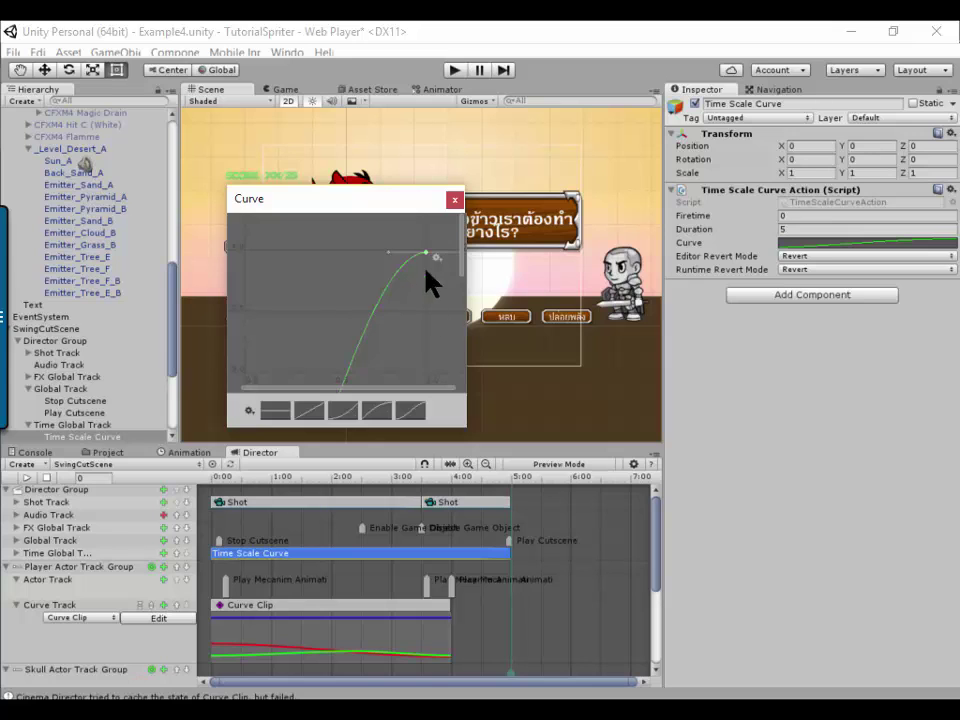
{"action": "left_click", "coordinate": [455, 200]}
{"action": "left_click", "coordinate": [453, 71]}
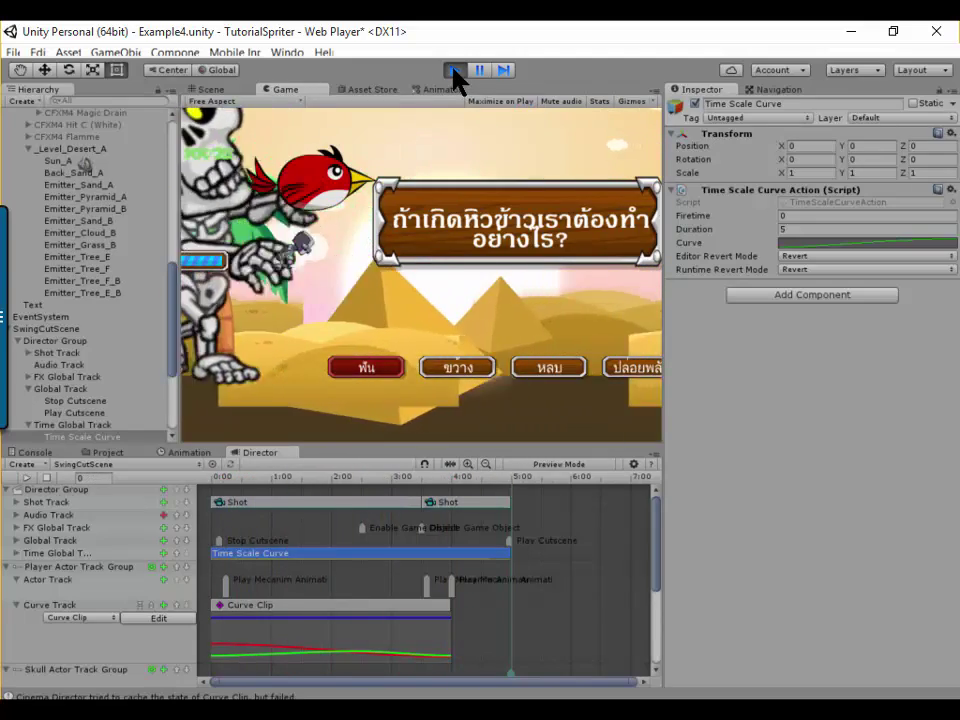
- Stop the play test after watching the cutscene with the eased time scale
{"action": "left_click", "coordinate": [455, 72]}
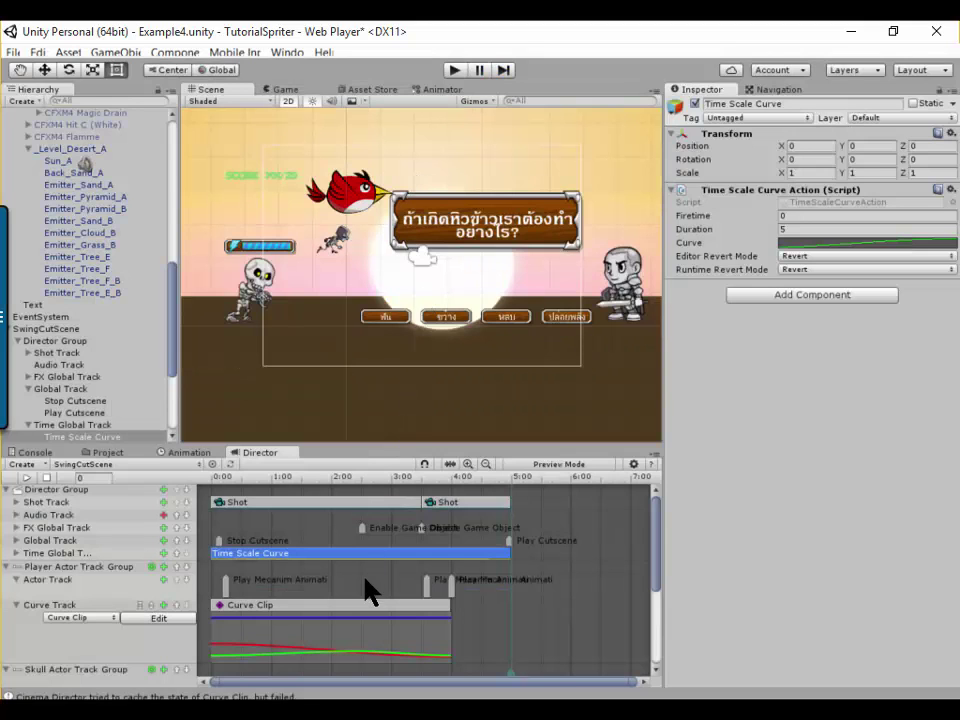
- Drag the Time Scale Curve clip's end to about 2 seconds, for a duration of 2.025766
{"action": "left_click_drag", "start_coordinate": [507, 551], "coordinate": [330, 551]}
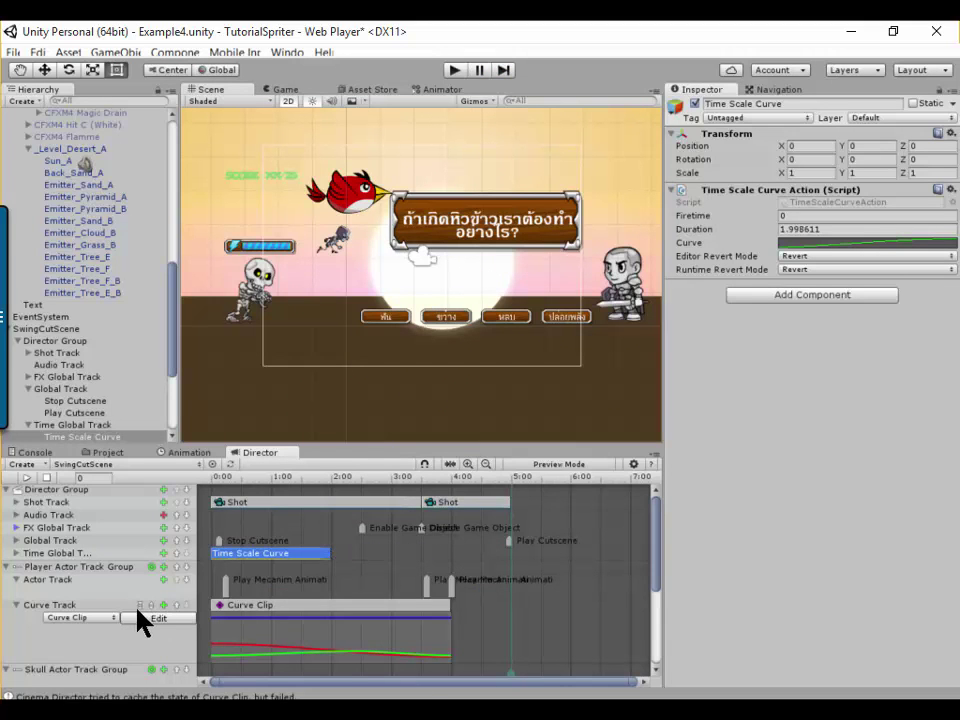
{"action": "left_click_drag", "start_coordinate": [331, 551], "coordinate": [450, 549]}
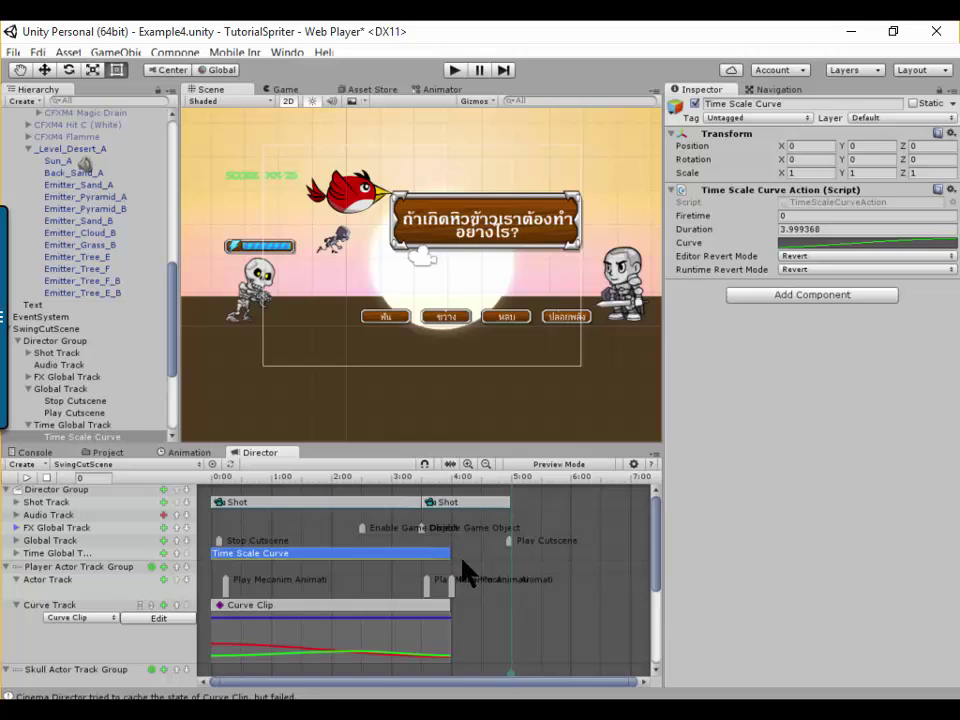
{"action": "scroll", "coordinate": [480, 570], "scroll_direction": "right", "scroll_amount": 1}
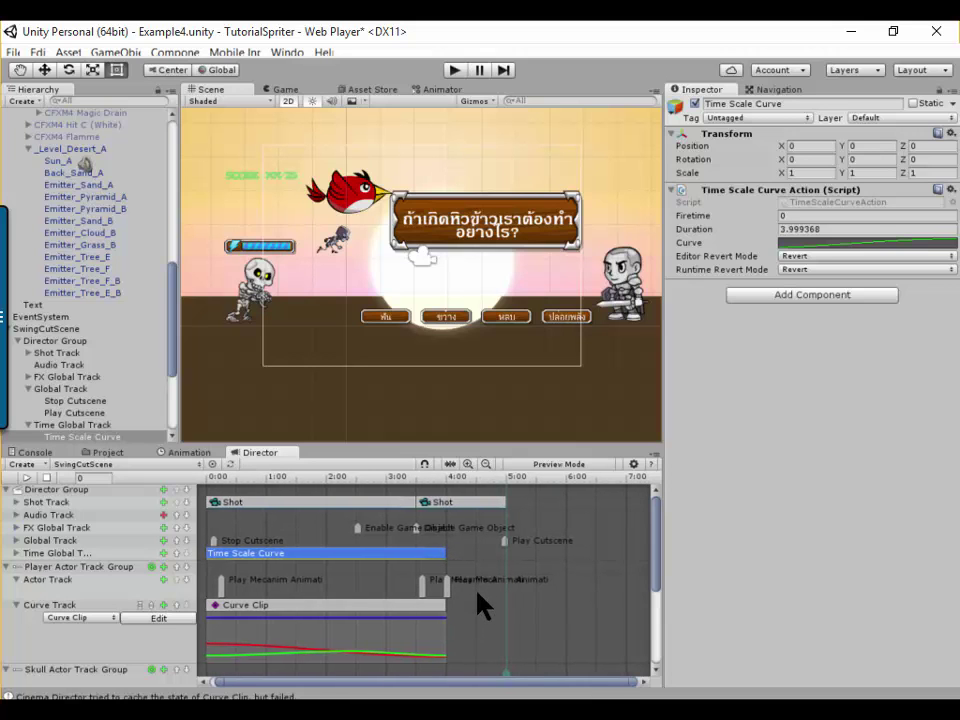
{"action": "scroll", "coordinate": [480, 606], "scroll_direction": "down", "scroll_amount": 2}
{"action": "scroll", "coordinate": [480, 606], "scroll_direction": "down", "scroll_amount": 1}
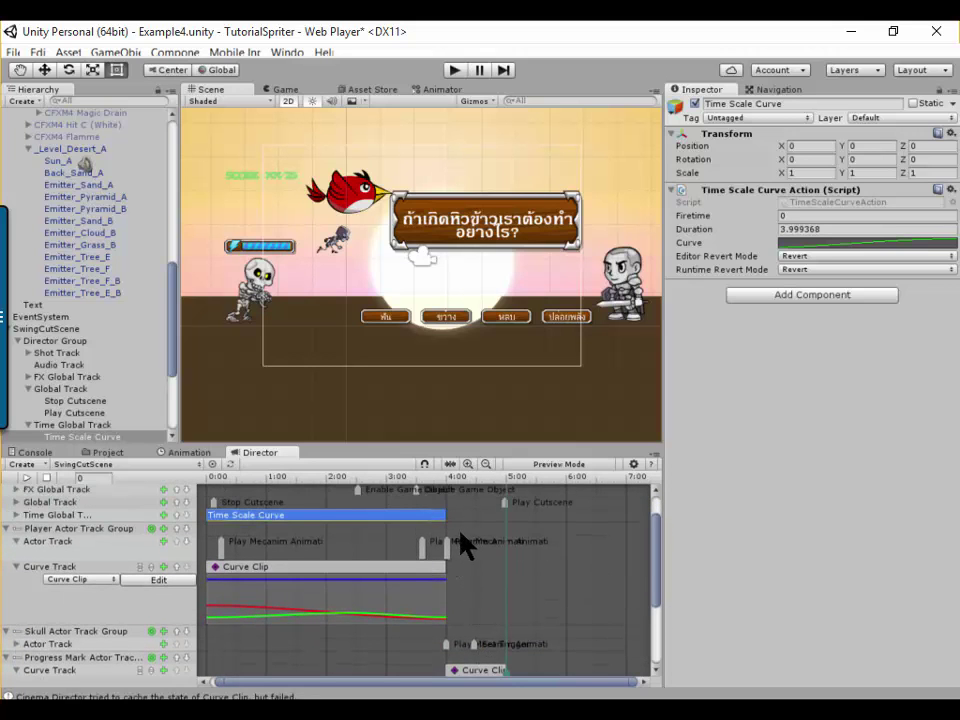
{"action": "scroll", "coordinate": [456, 545], "scroll_direction": "up", "scroll_amount": 2}
{"action": "left_click_drag", "start_coordinate": [444, 540], "coordinate": [325, 541]}
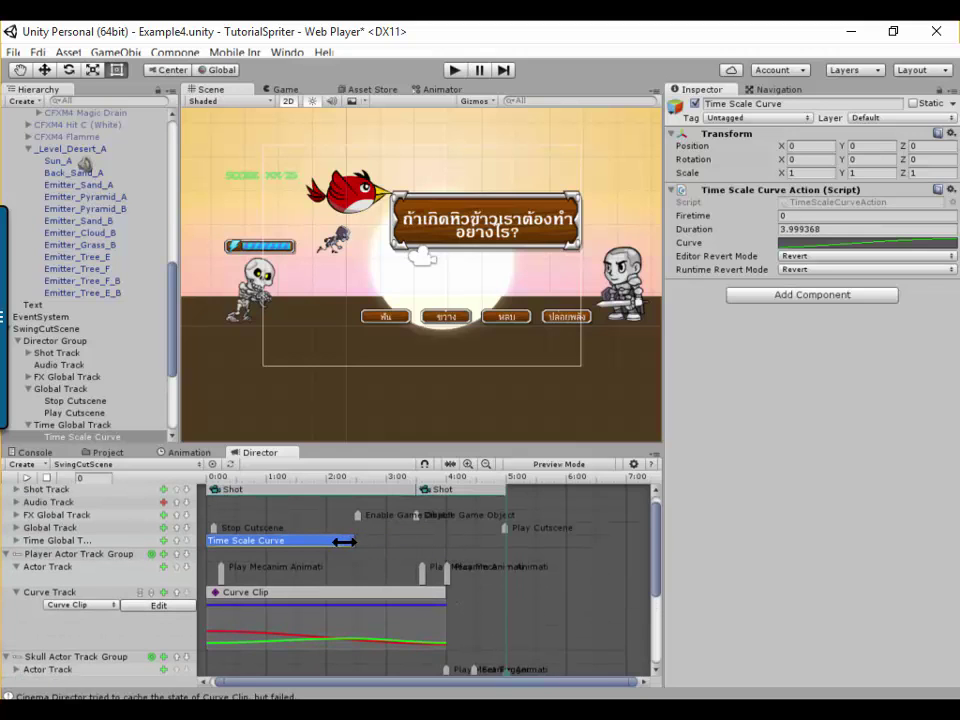
{"action": "left_click_drag", "start_coordinate": [326, 545], "coordinate": [328, 545]}
{"action": "left_click", "coordinate": [454, 70]}
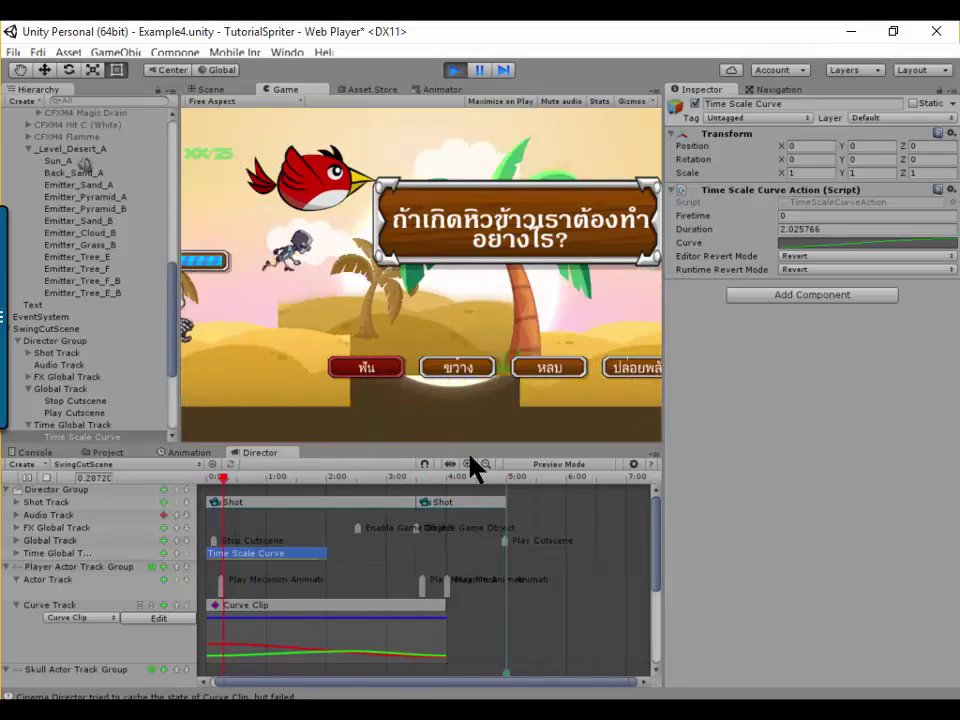
{"action": "left_click", "coordinate": [454, 70]}
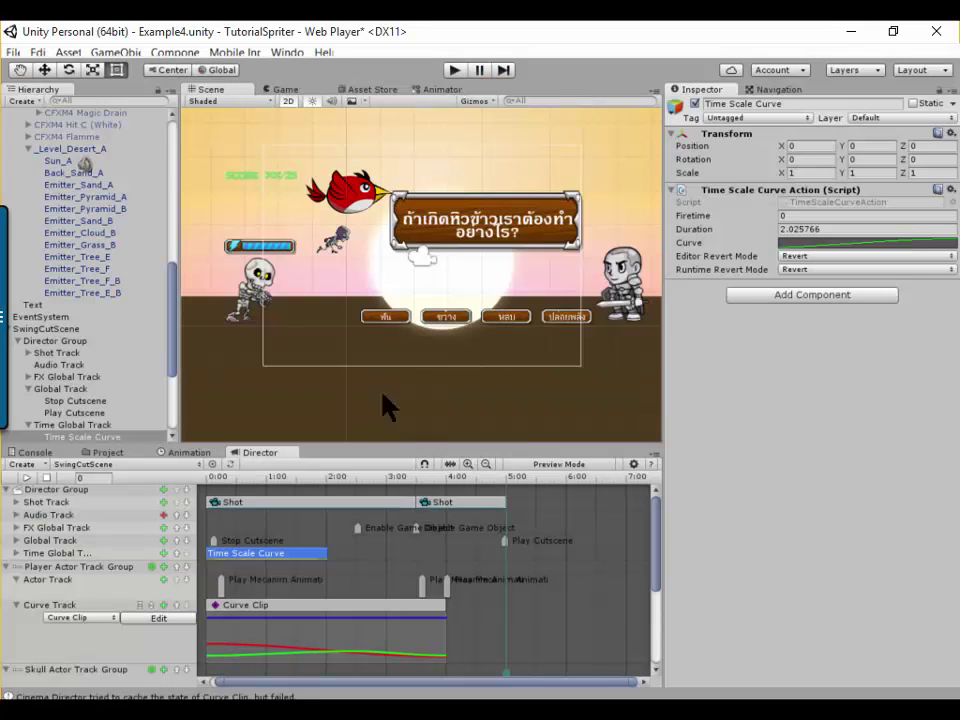
- Place a Set Time Scale event at 2.138309 right after the curve, with Time Scale 1
{"action": "left_click", "coordinate": [163, 553]}
{"action": "mouse_move", "coordinate": [240, 512]}
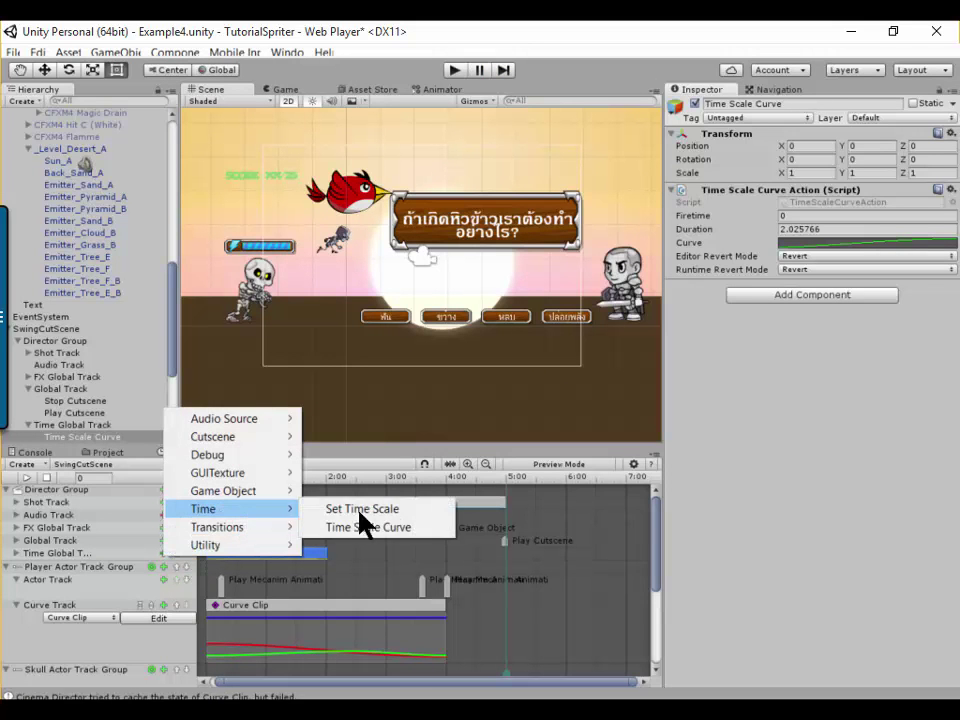
{"action": "left_click", "coordinate": [385, 509]}
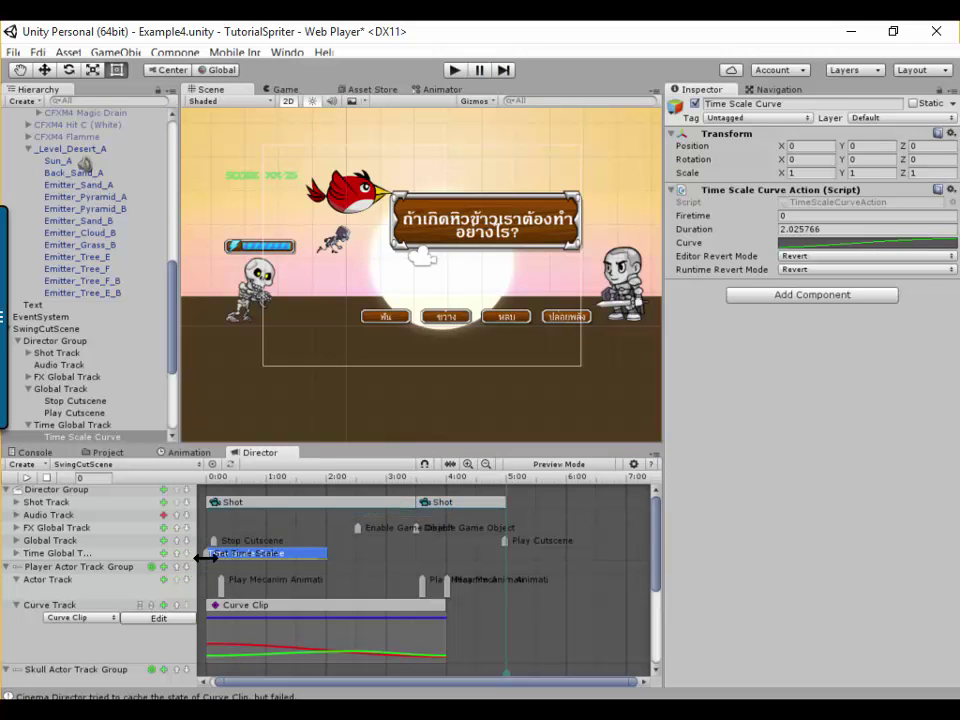
{"action": "mouse_move", "coordinate": [245, 560]}
{"action": "left_mouse_down"}
{"action": "mouse_move", "coordinate": [372, 562]}
{"action": "mouse_move", "coordinate": [334, 574]}
{"action": "left_mouse_up"}
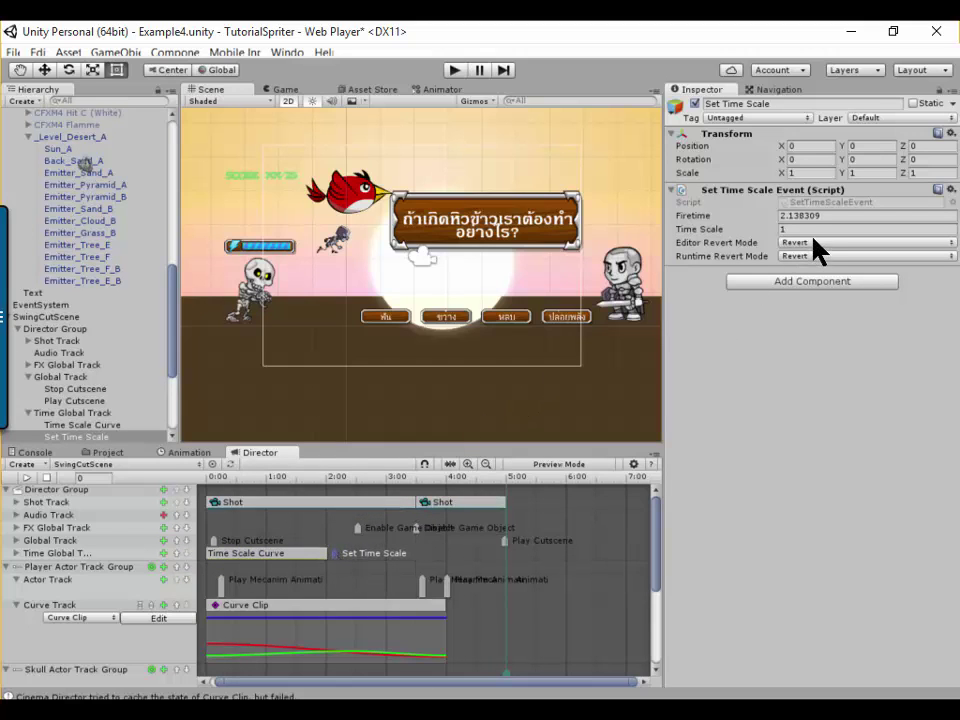
{"action": "left_click", "coordinate": [860, 229]}
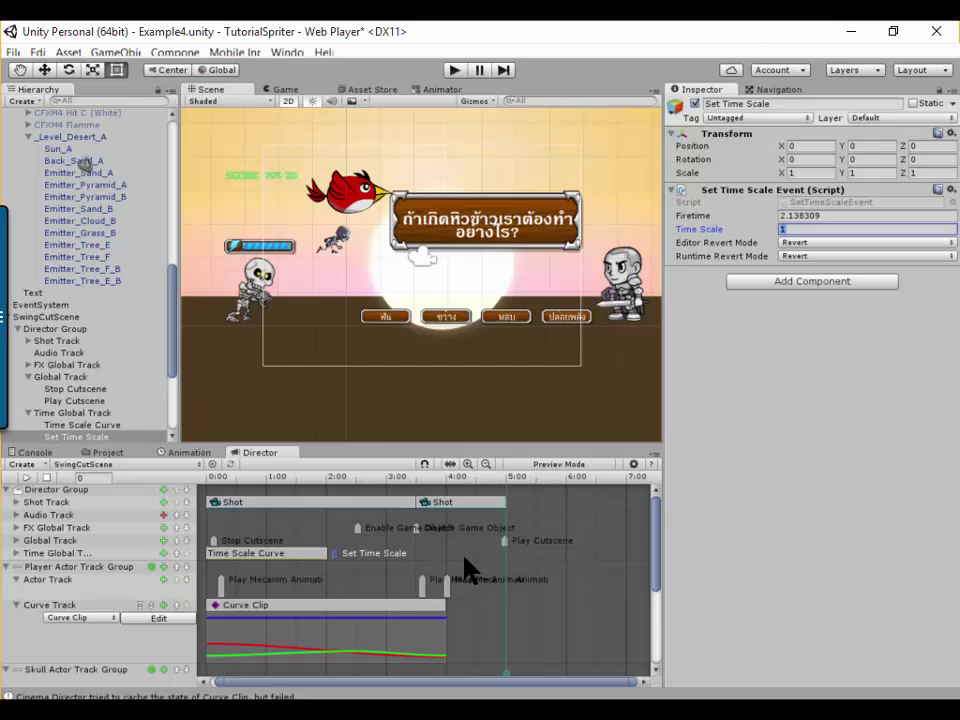
{"action": "left_click", "coordinate": [455, 70]}
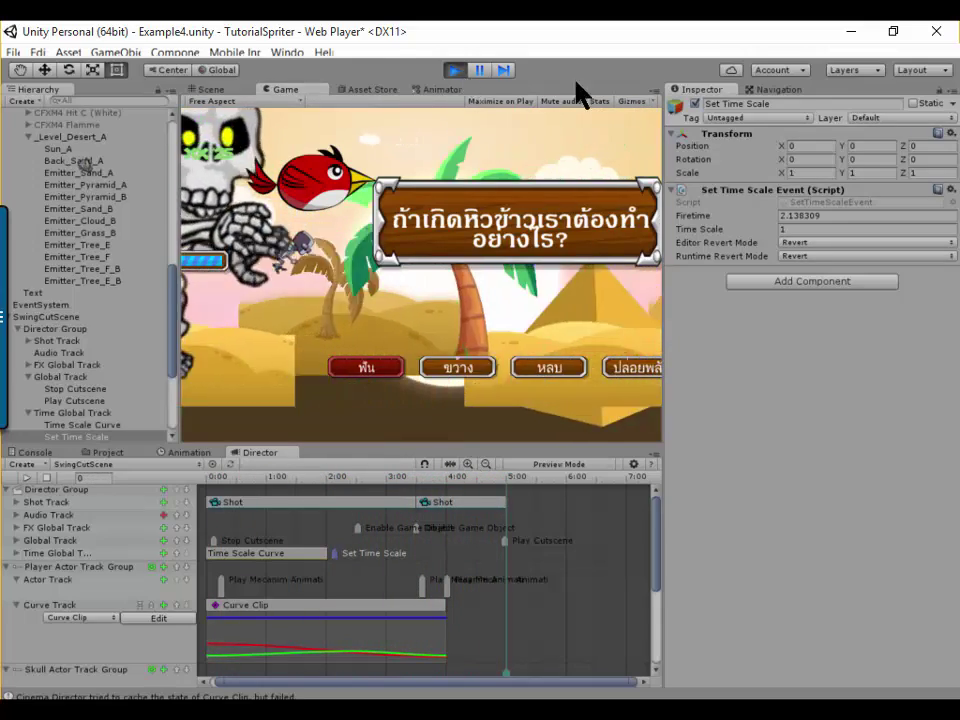
{"action": "key", "text": "ctrl+p"}
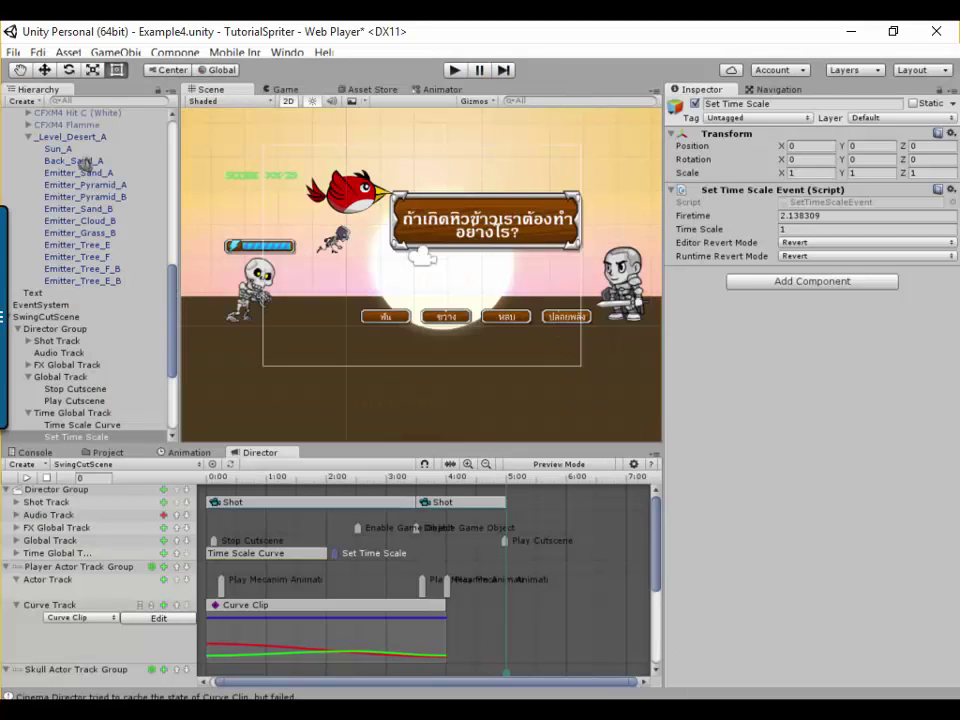